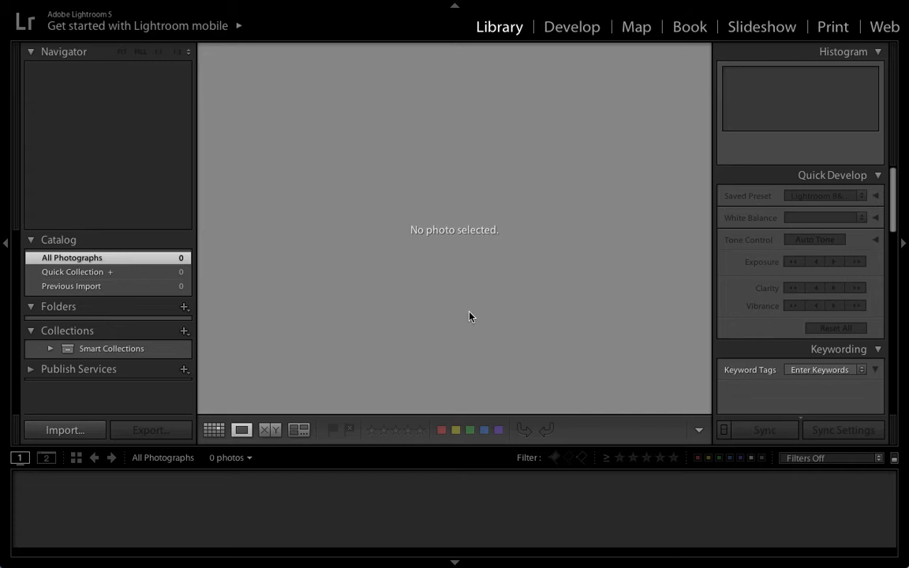
- Start a photo import with the Desktop's Images folder as the source and set the transfer method to Move
left_click(110, 7)
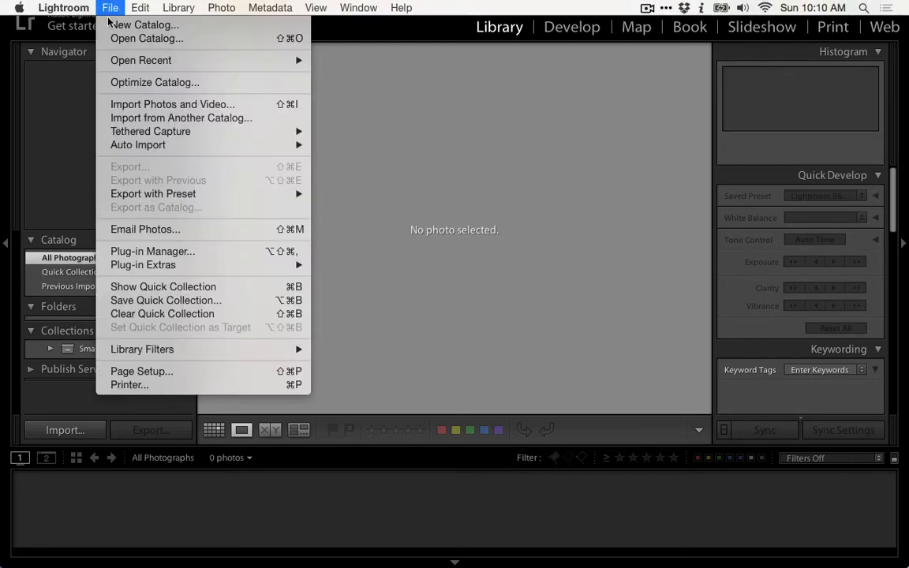
left_click(166, 109)
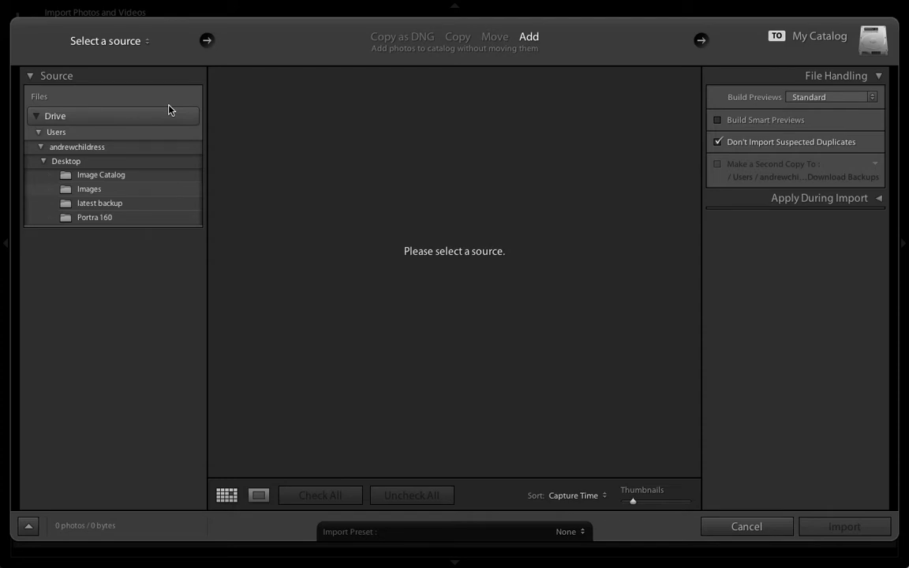
left_click(182, 188)
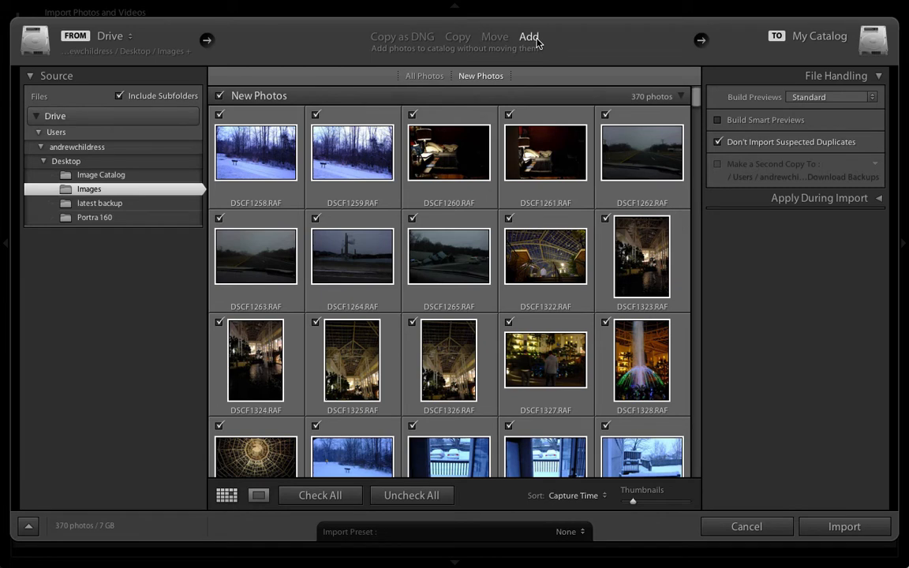
left_click(496, 37)
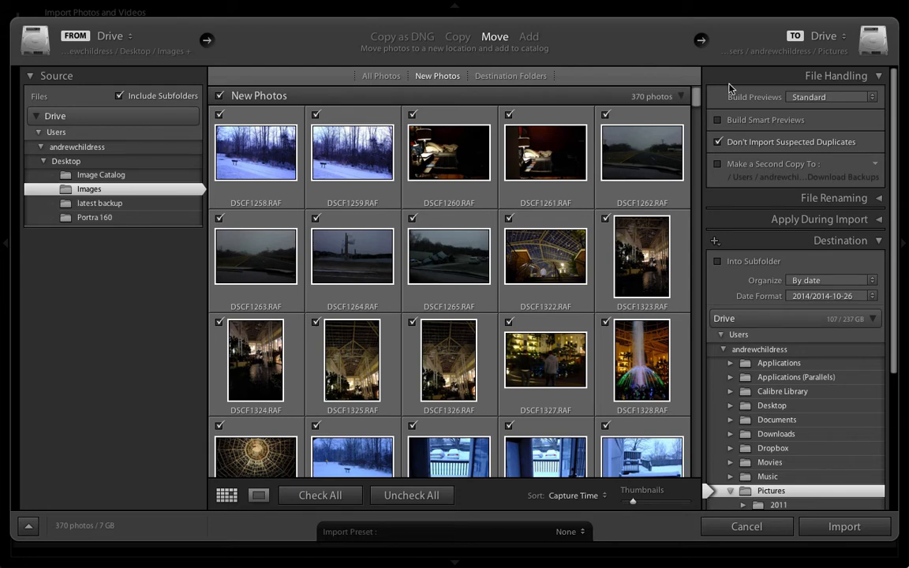
- Set the import to build 1:1 previews and enable building Smart Previews
left_click(874, 99)
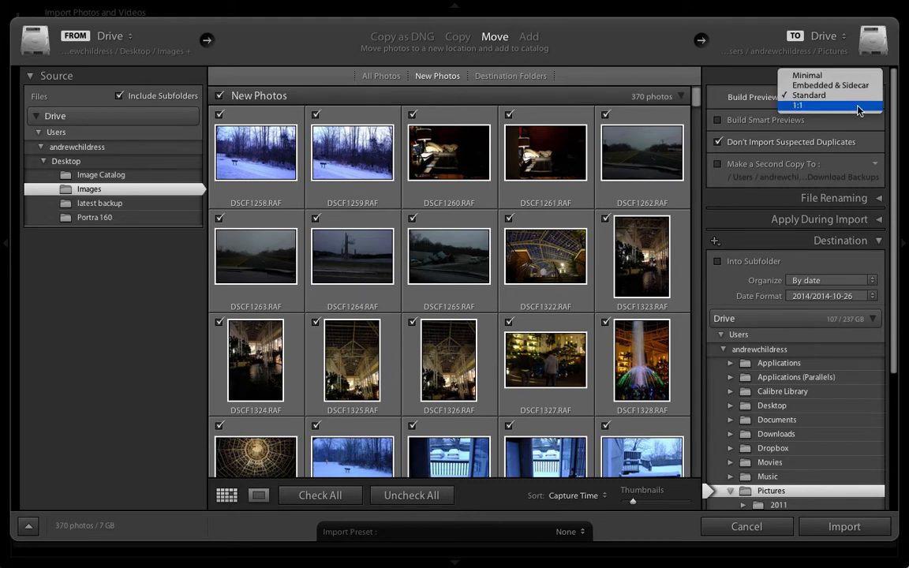
left_click(859, 107)
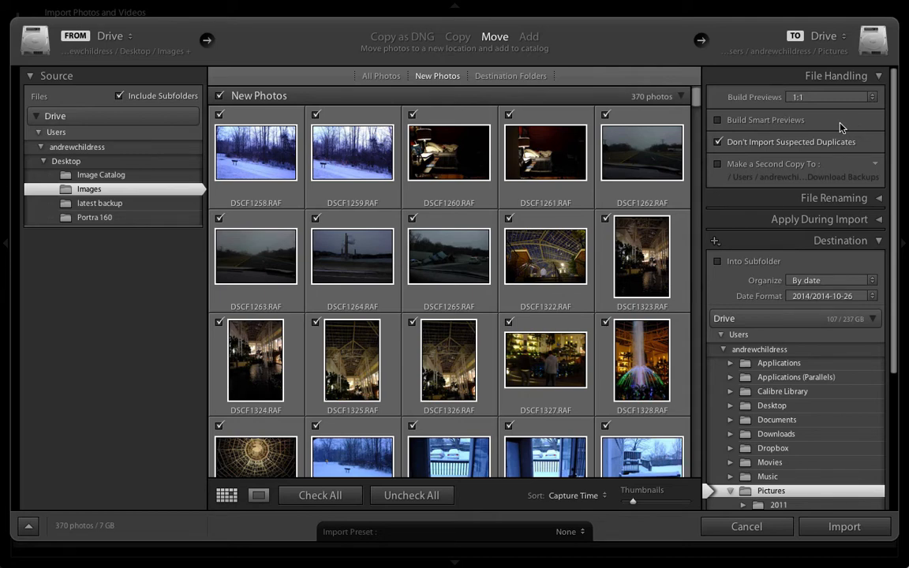
left_click(794, 120)
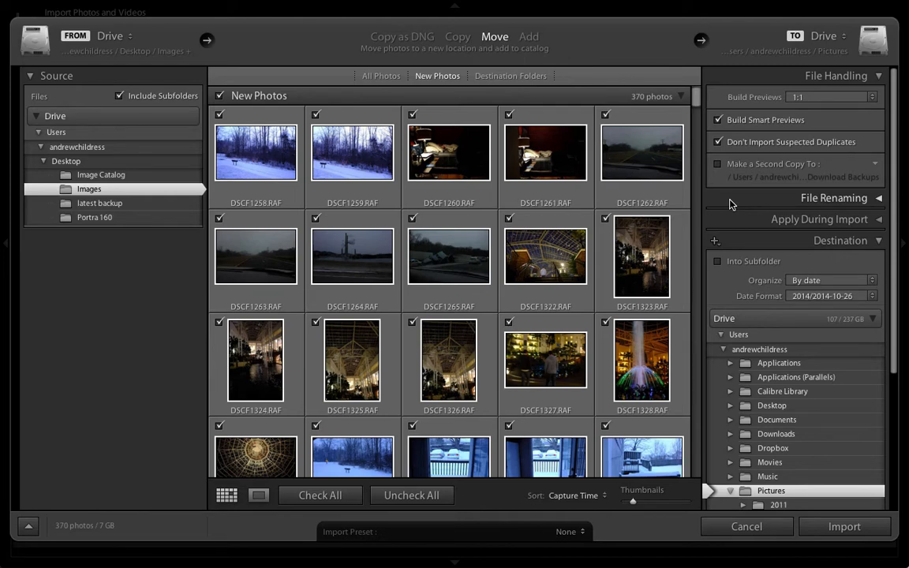
- Expand the file renaming options and set the rename template to Date - Filename
left_click(813, 203)
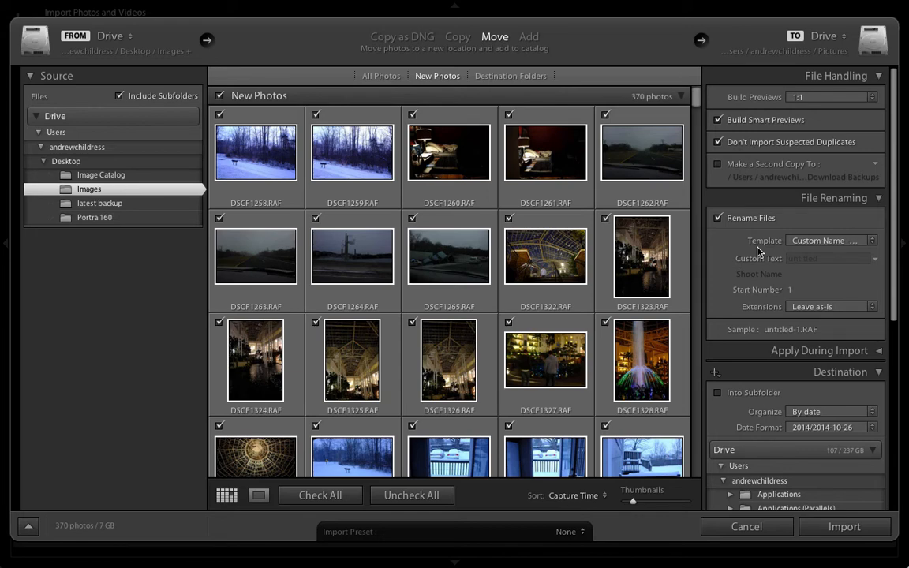
left_click(857, 242)
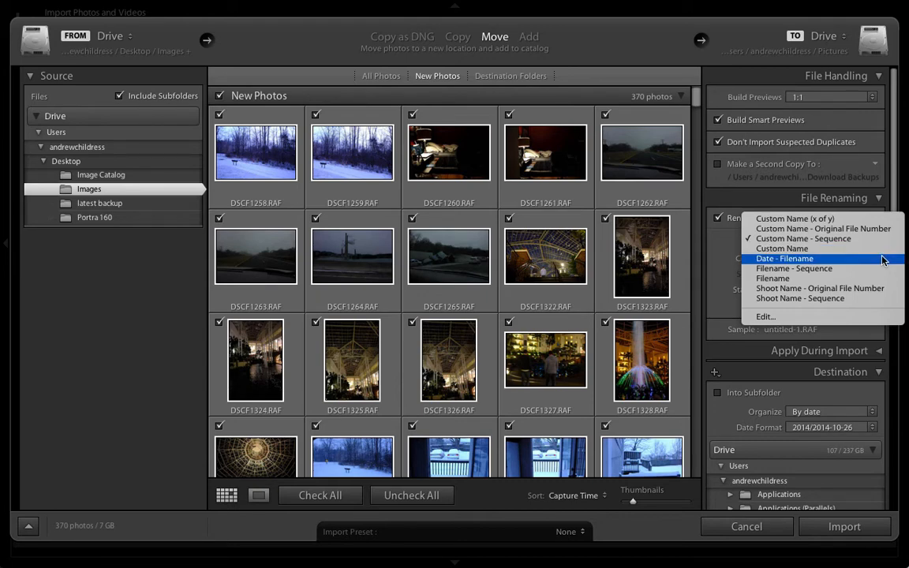
left_click(882, 259)
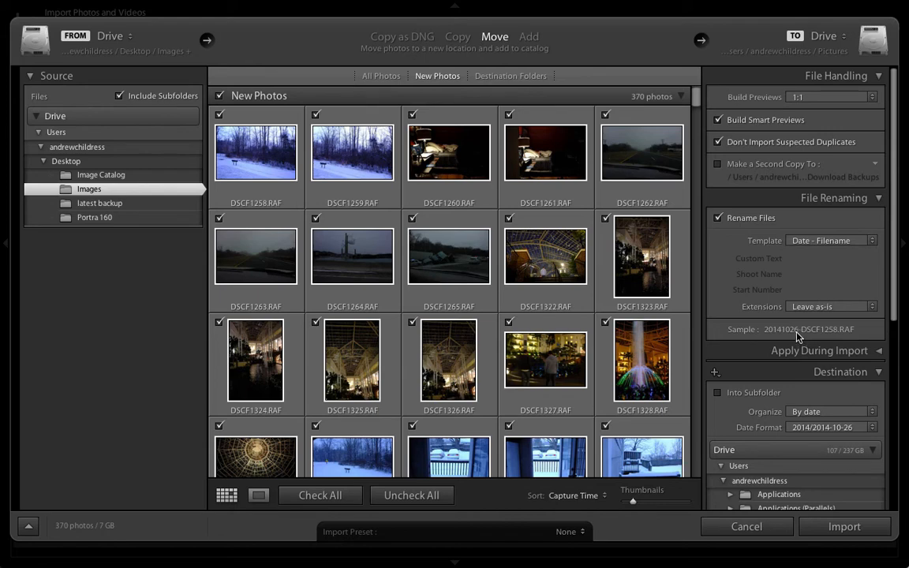
- Set the rename template to Custom Name - Sequence with the custom text smith_wedding
left_click(856, 242)
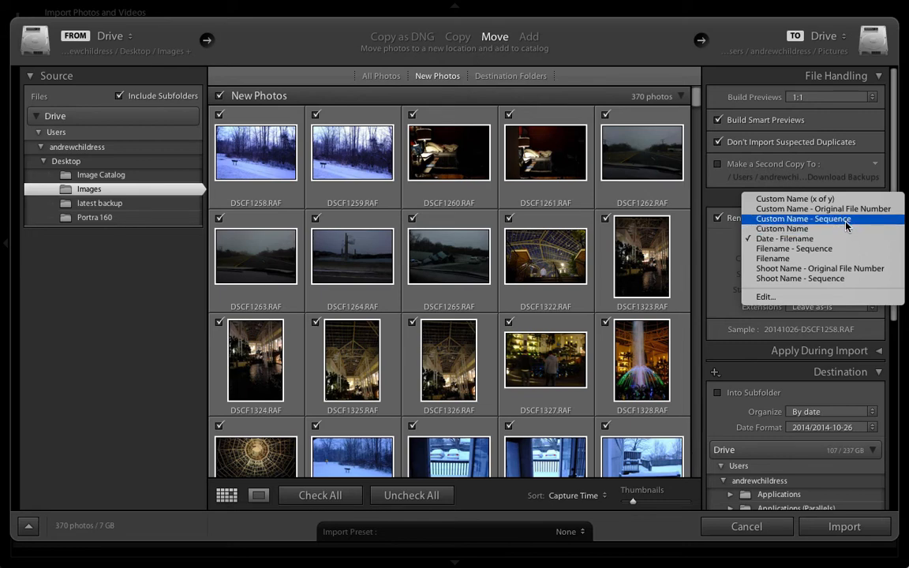
left_click(843, 220)
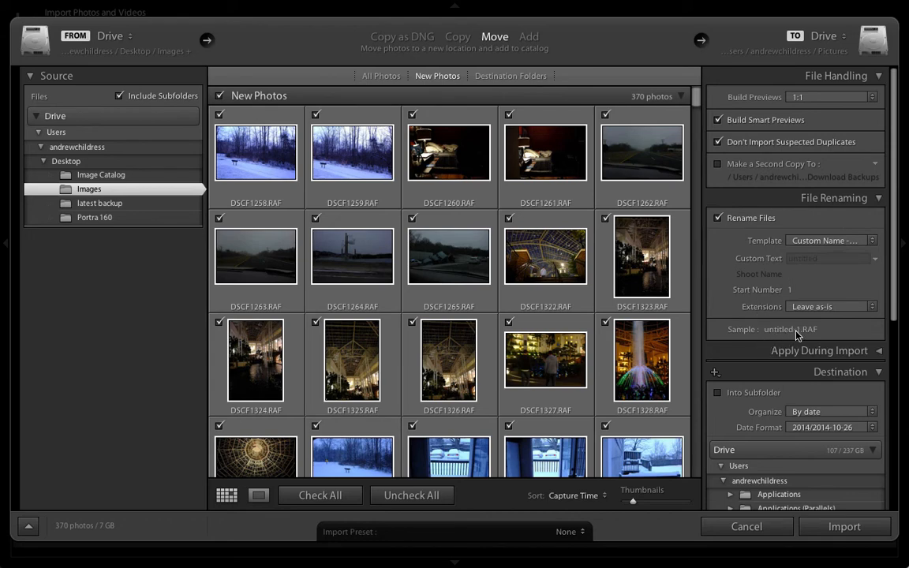
left_click(821, 260)
type("smith_wedding")
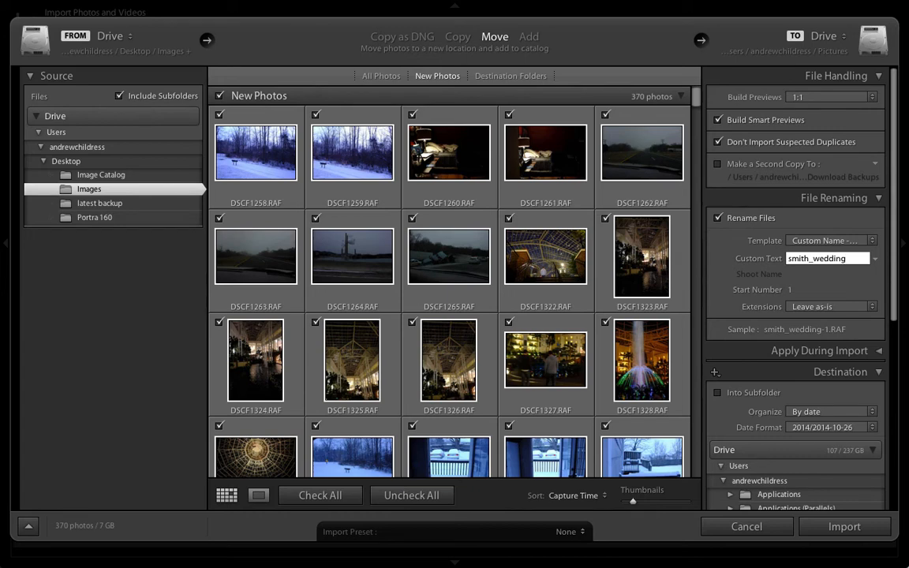
- Compose a custom filename template from Date (YYMMDD), a hyphen and Filename in place of the existing tokens, and cancel the template editor
left_click(815, 245)
left_click(787, 318)
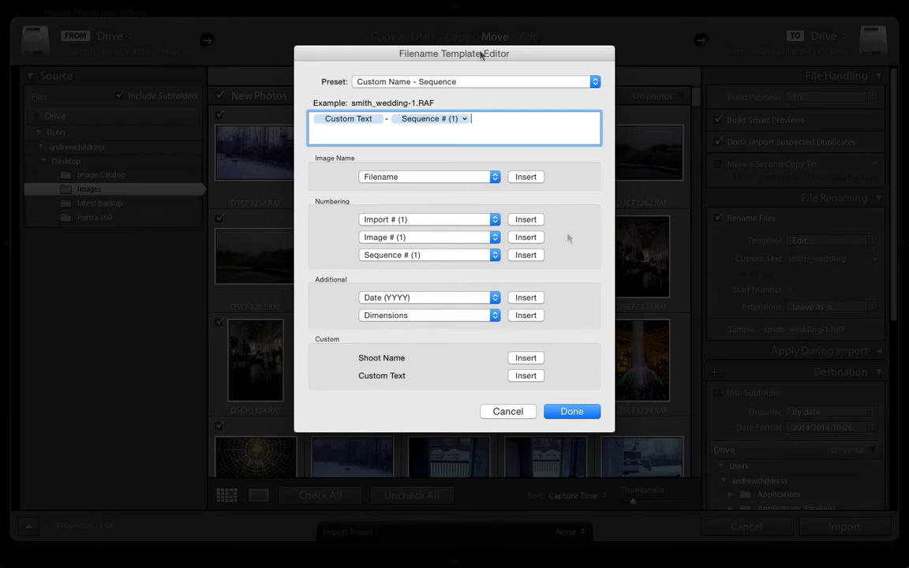
left_click_drag(493, 122, 290, 112)
key("BackSpace")
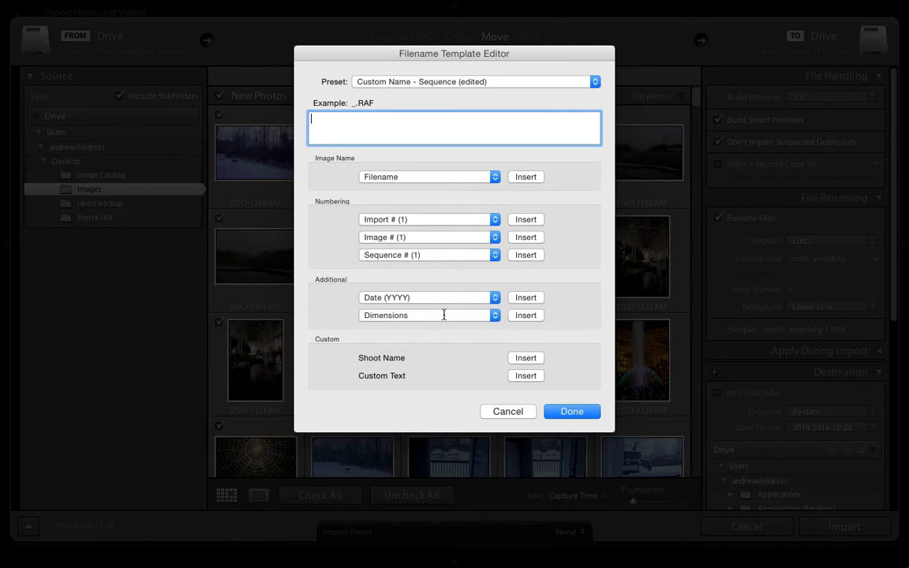
left_click(492, 298)
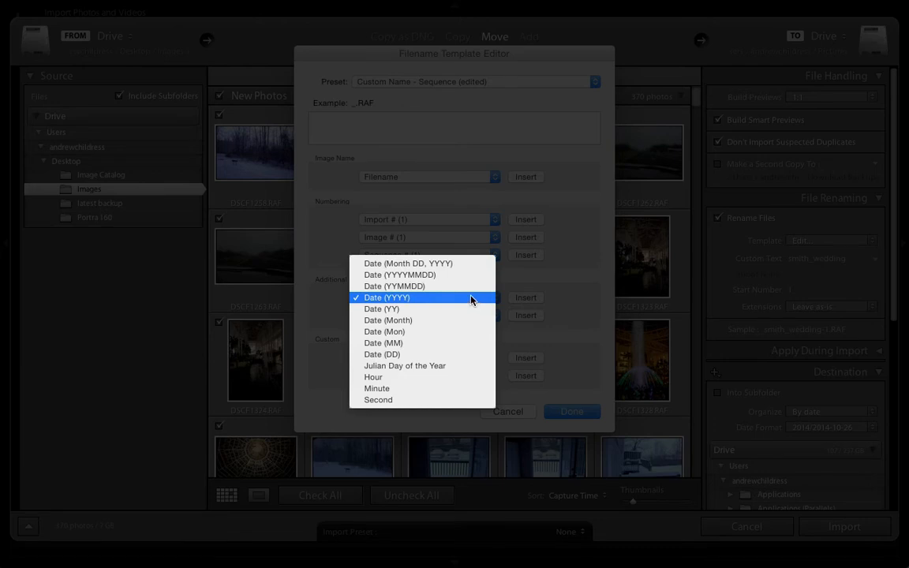
left_click(458, 286)
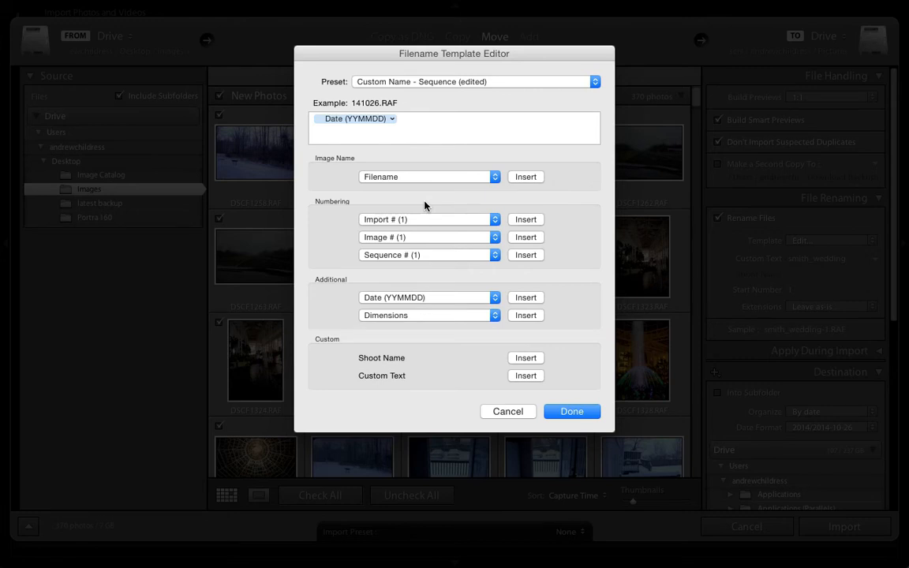
left_click(527, 177)
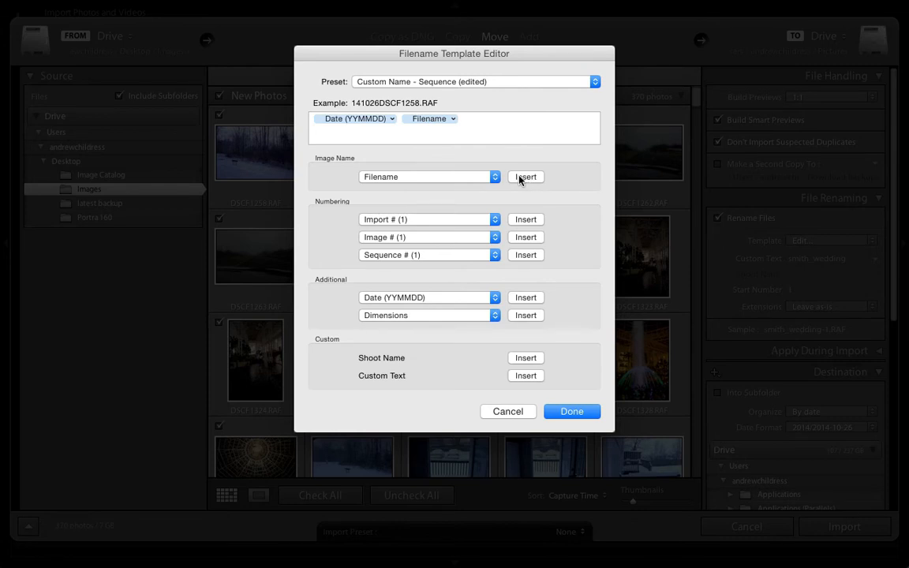
left_click(396, 125)
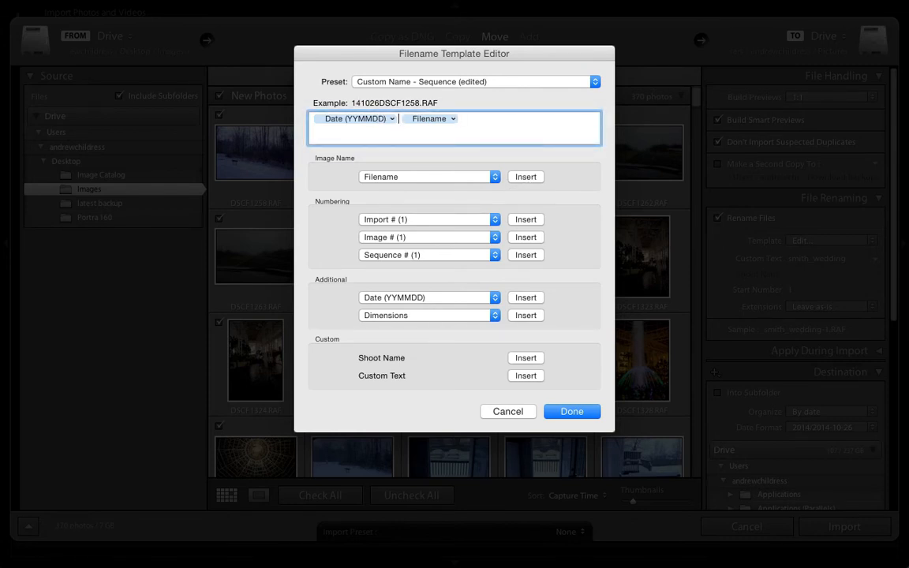
type("-")
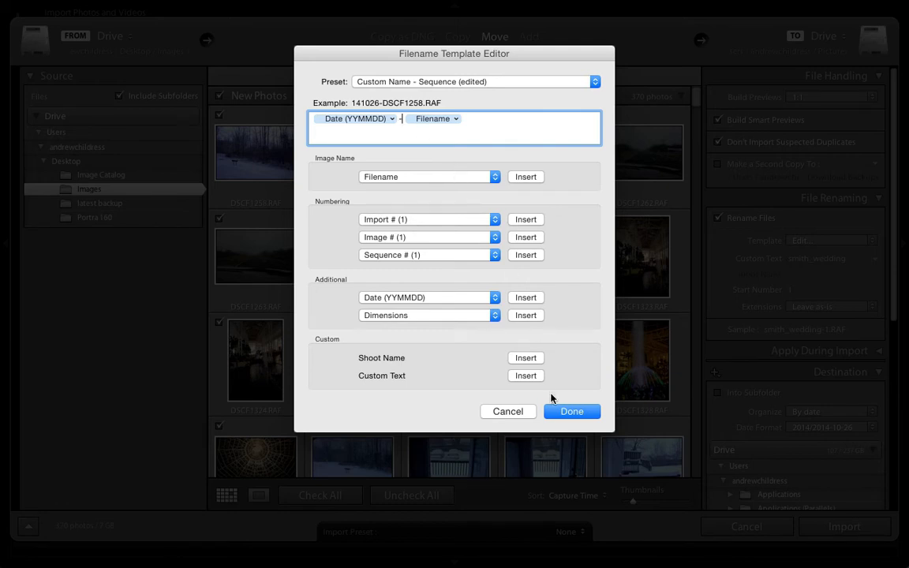
left_click(524, 412)
- Switch the rename template back to Date - Filename
left_click(825, 241)
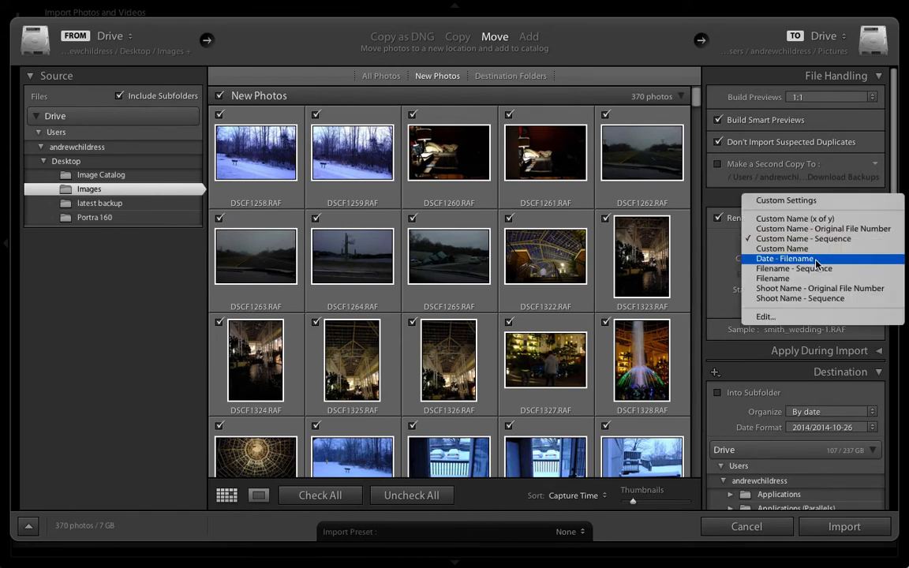
left_click(817, 259)
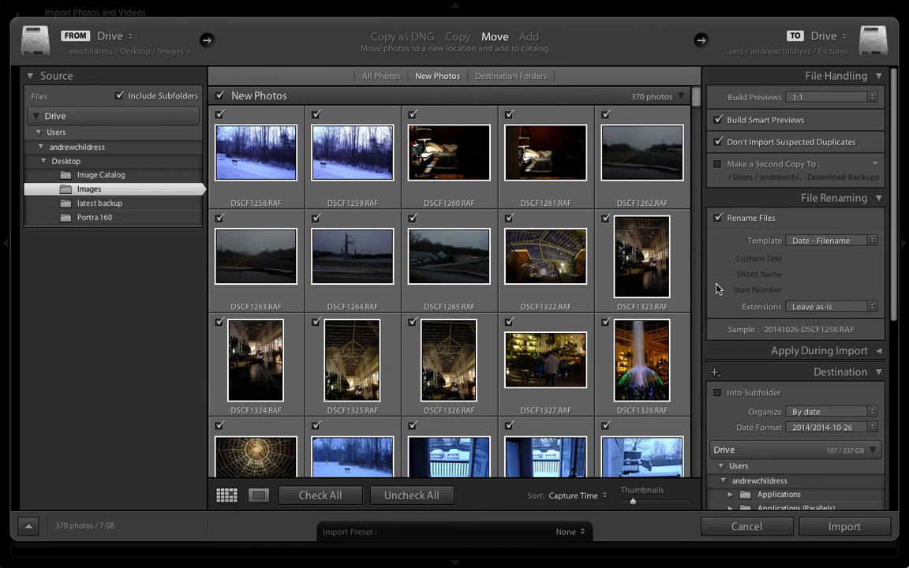
- Set the destination date format to 2014 October 26 and examine the folders it would produce under Pictures
scroll(718, 289, "down", 5)
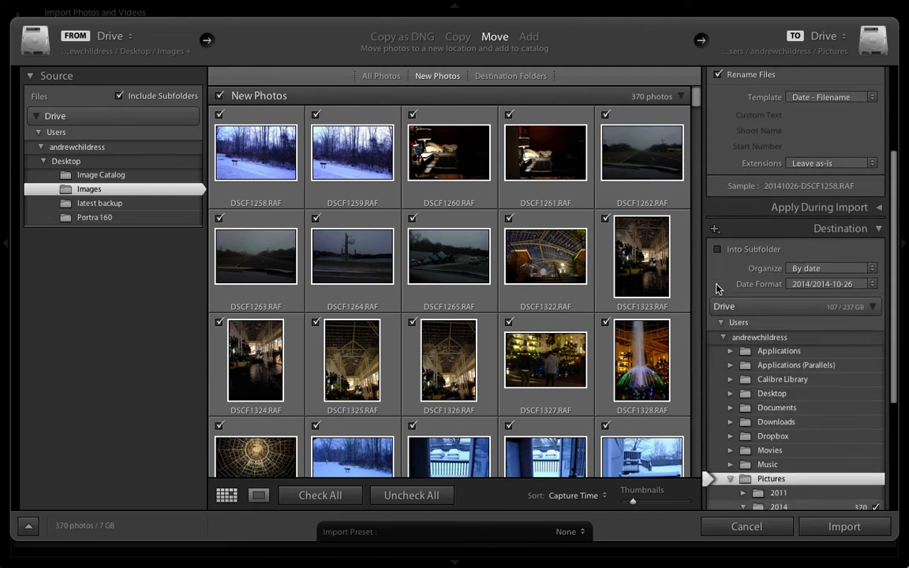
scroll(735, 261, "down", 2)
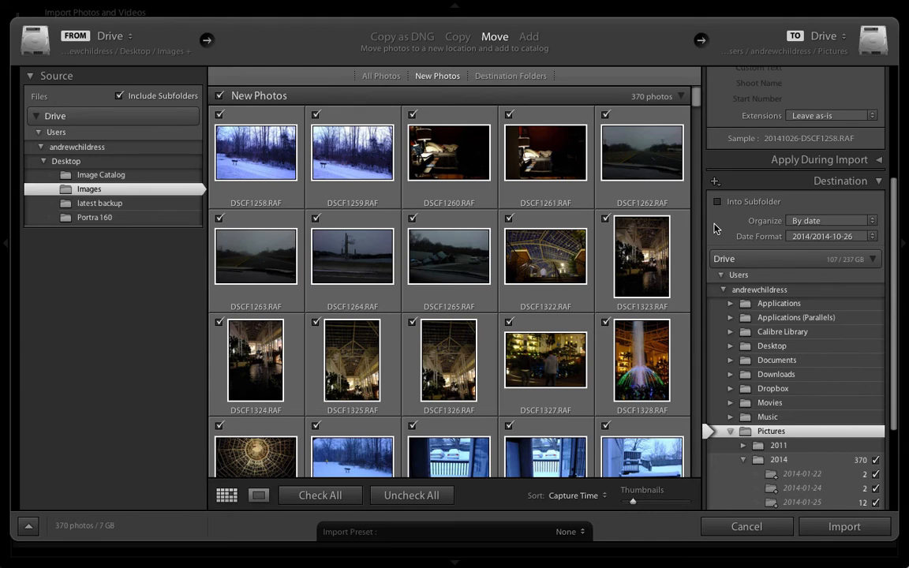
scroll(826, 385, "down", 2)
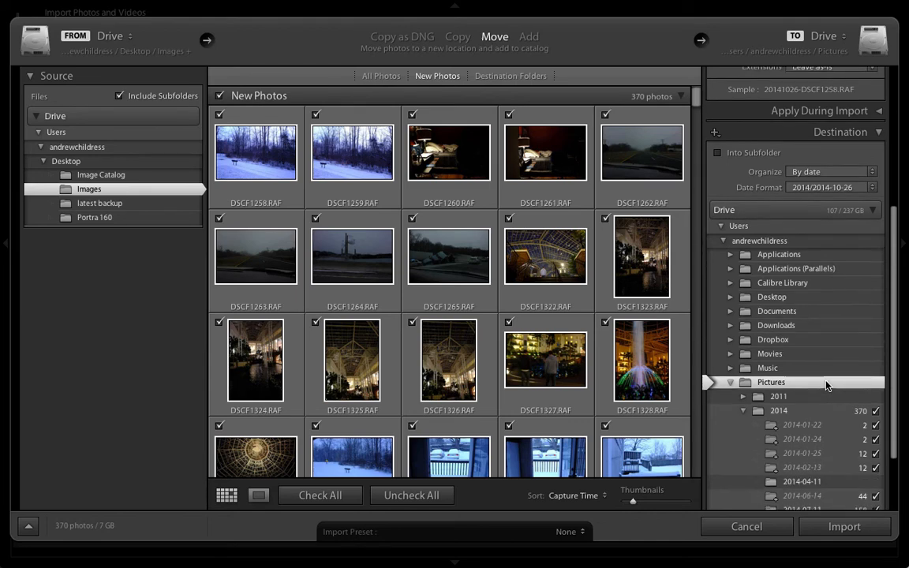
scroll(826, 385, "down", 1)
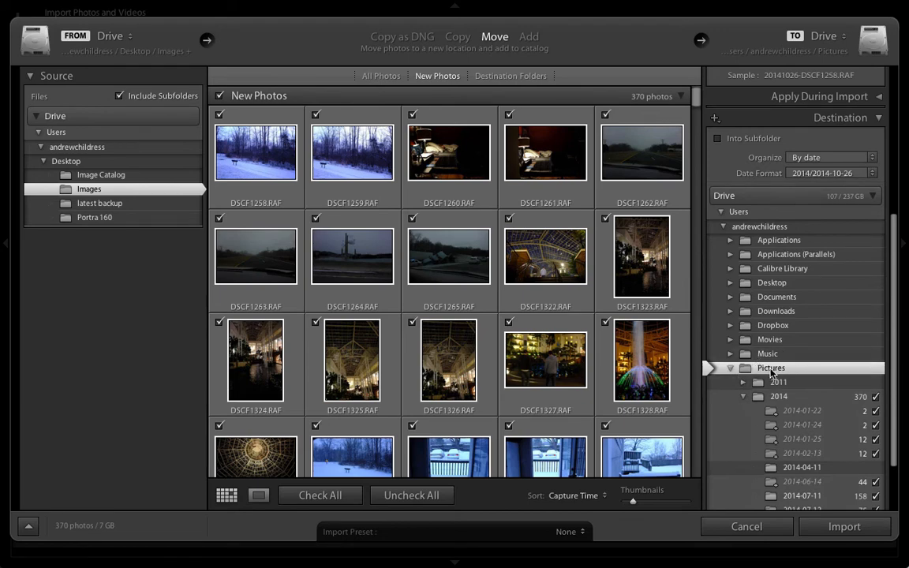
scroll(771, 371, "down", 2)
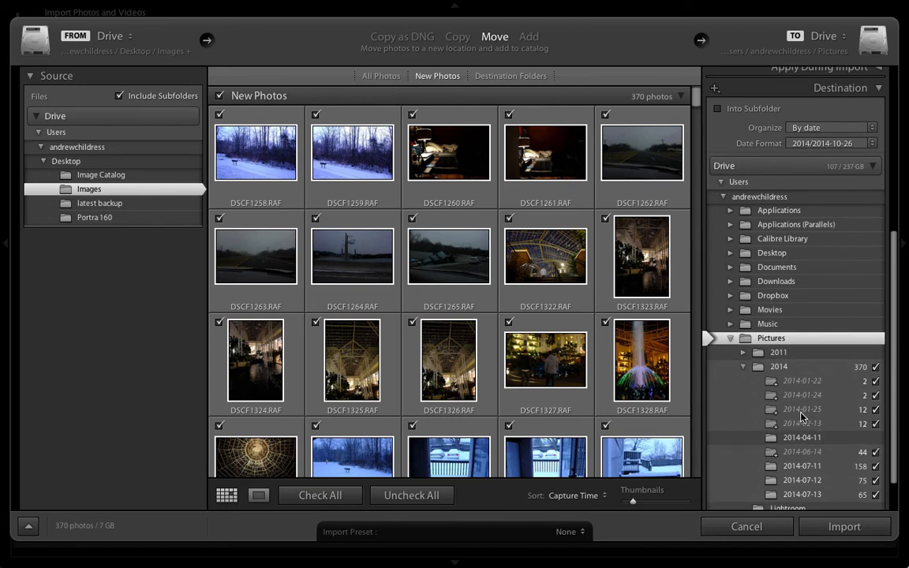
scroll(801, 413, "up", 1)
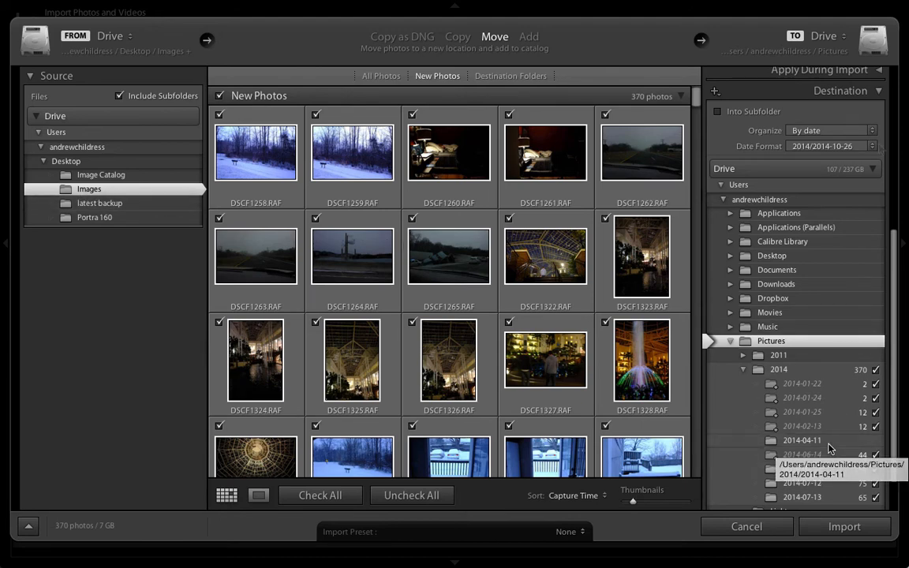
left_click(874, 146)
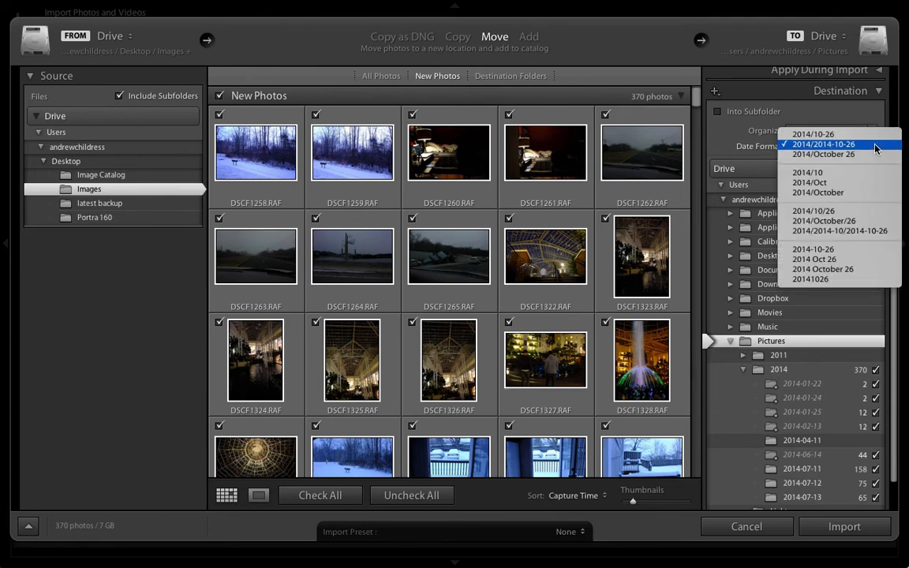
left_click(873, 272)
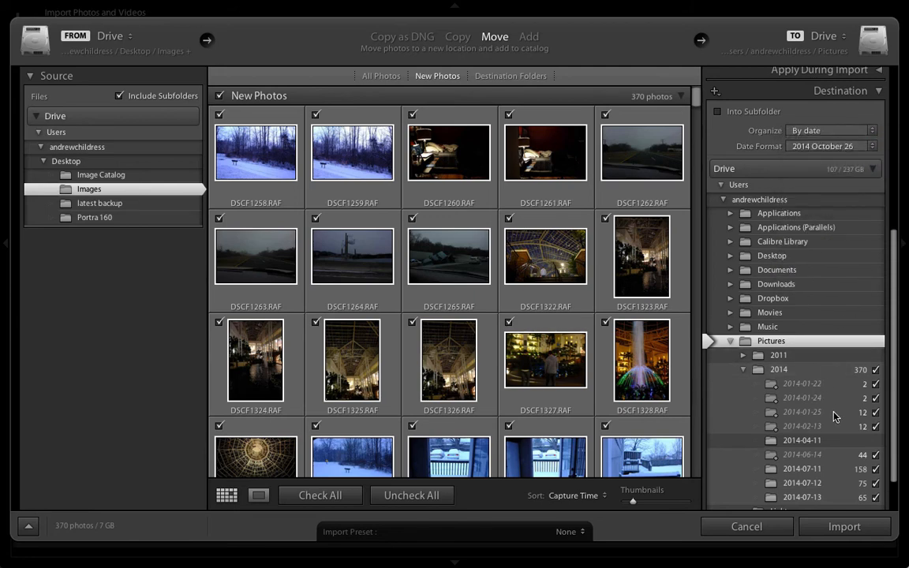
scroll(834, 417, "down", 5)
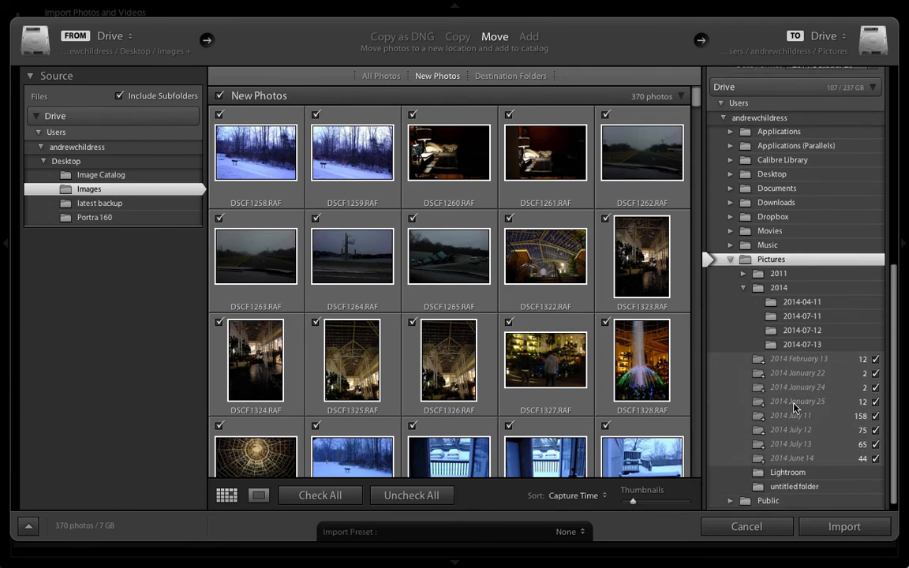
scroll(799, 429, "up", 2)
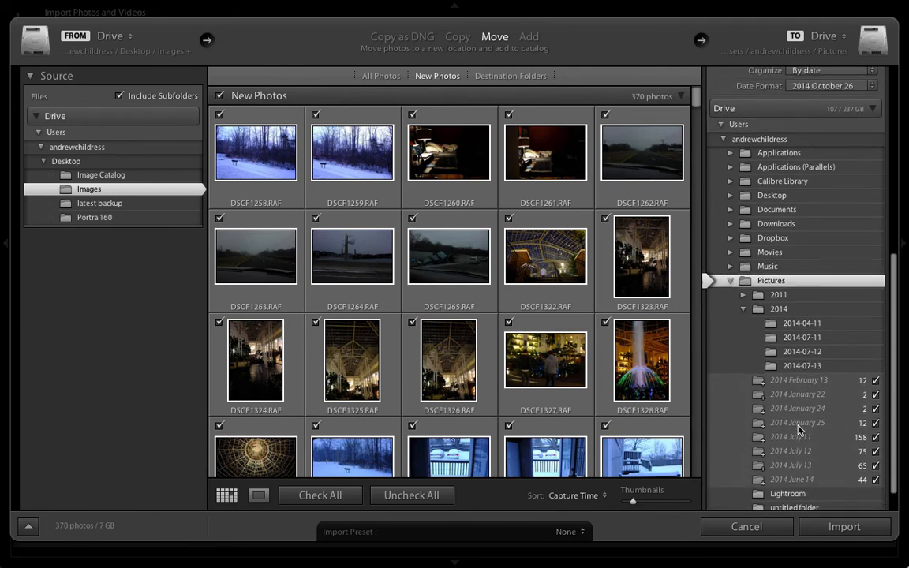
- Return the destination date format to 2014/2014-10-26
left_click(830, 88)
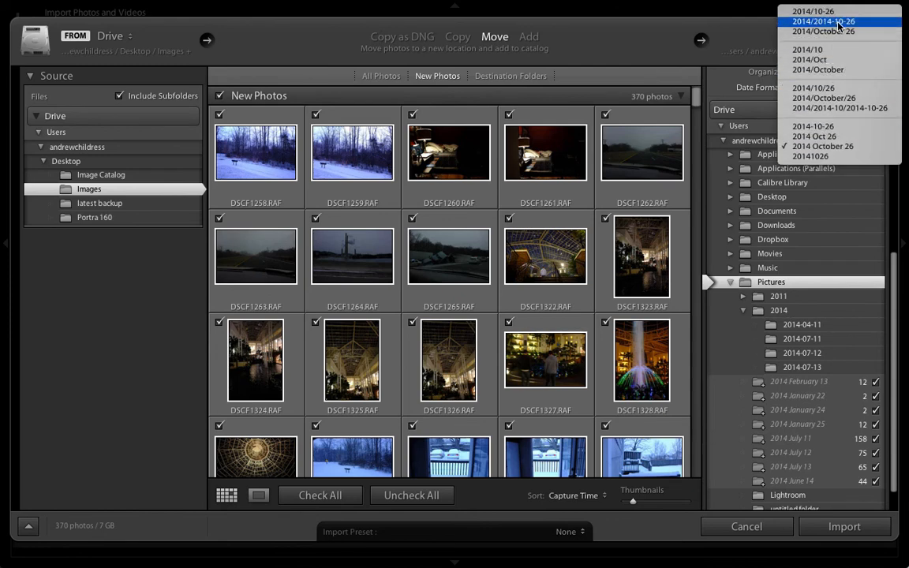
left_click(821, 24)
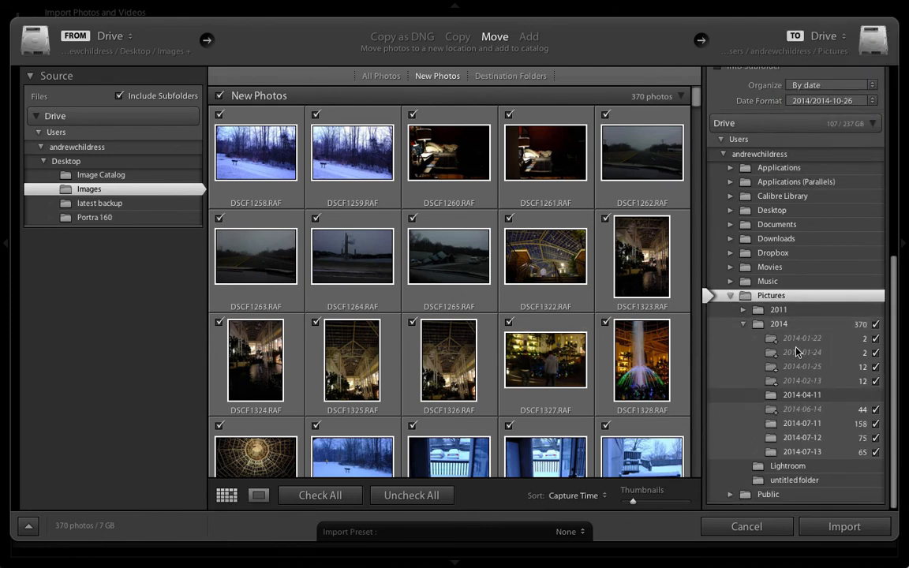
scroll(797, 352, "up", 1)
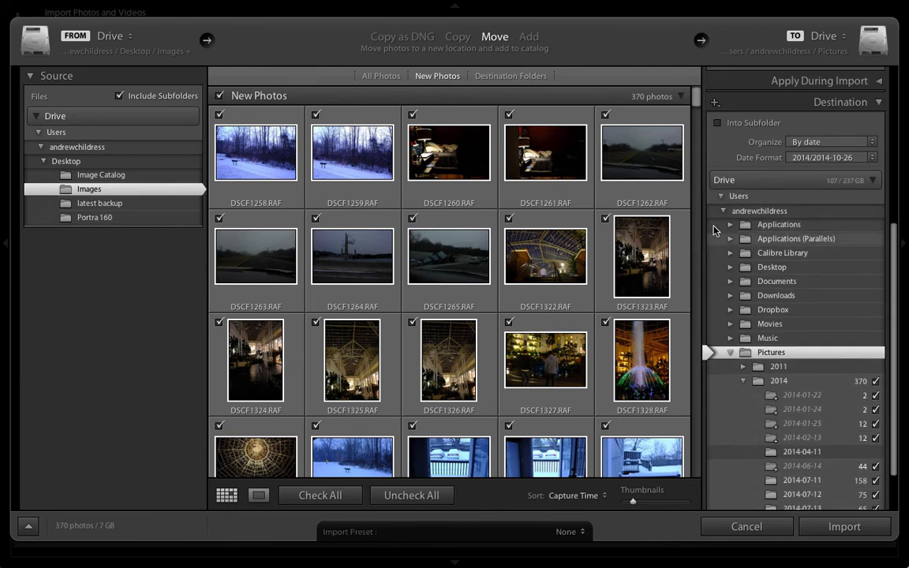
- Try placing the imported photos in a Travels subfolder, examine the folders it would create under Pictures, and turn the subfolder option off
left_click(718, 124)
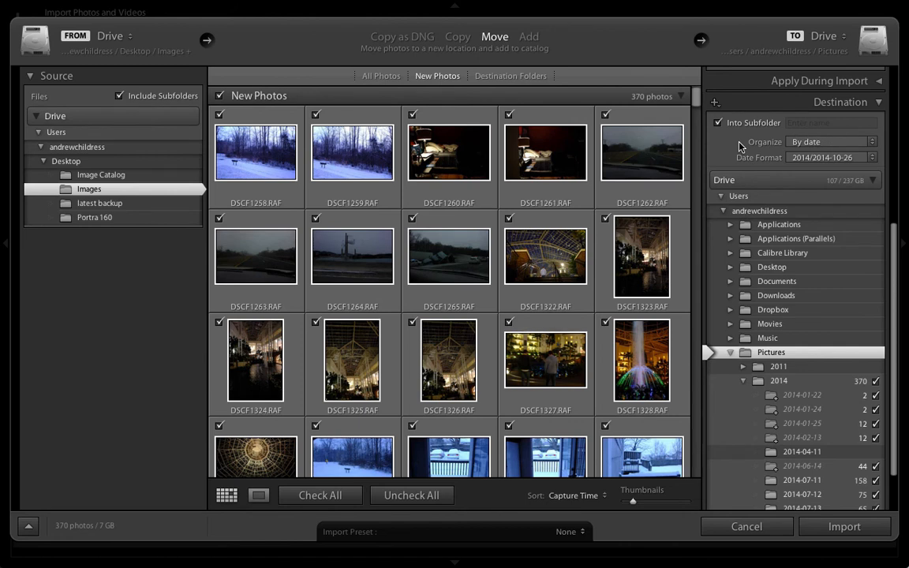
left_click(864, 123)
type("Travels")
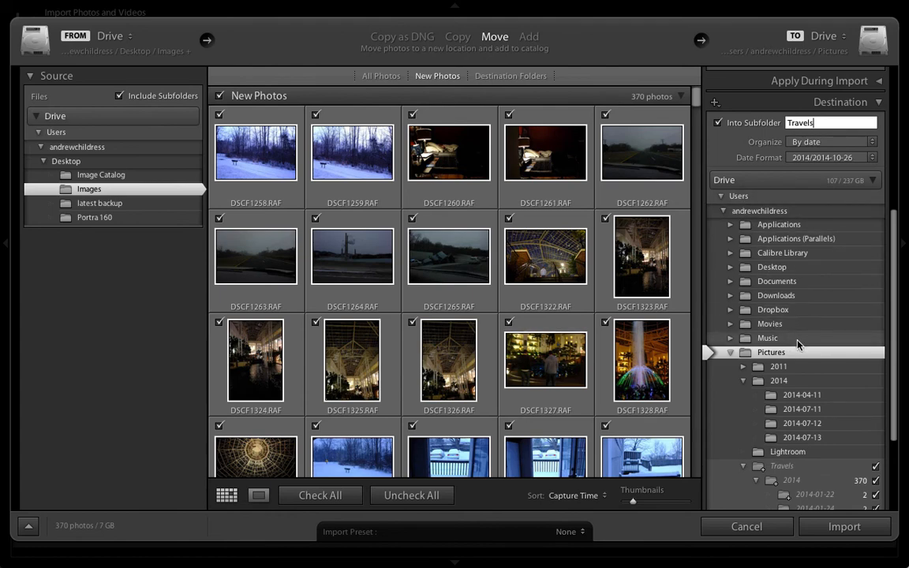
scroll(779, 448, "down", 2)
scroll(781, 450, "down", 1)
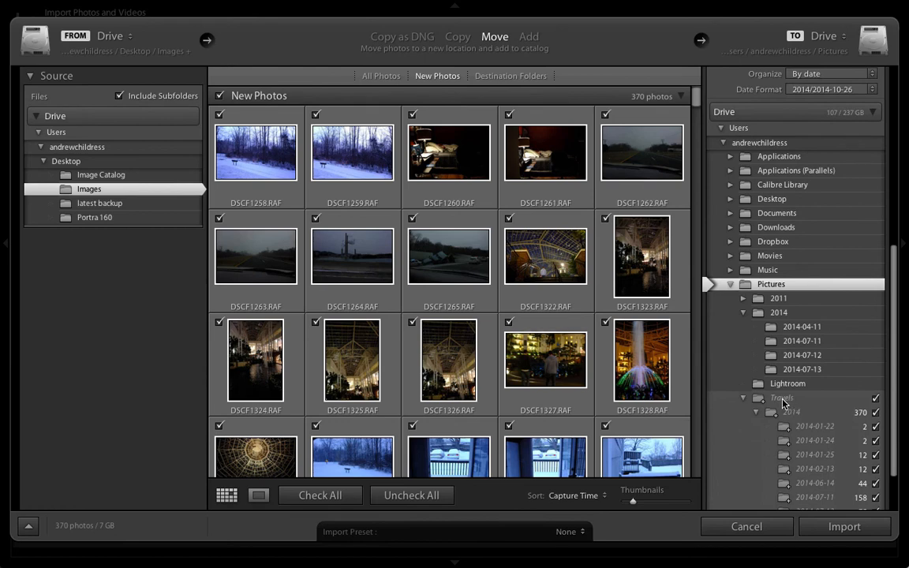
scroll(812, 406, "down", 3)
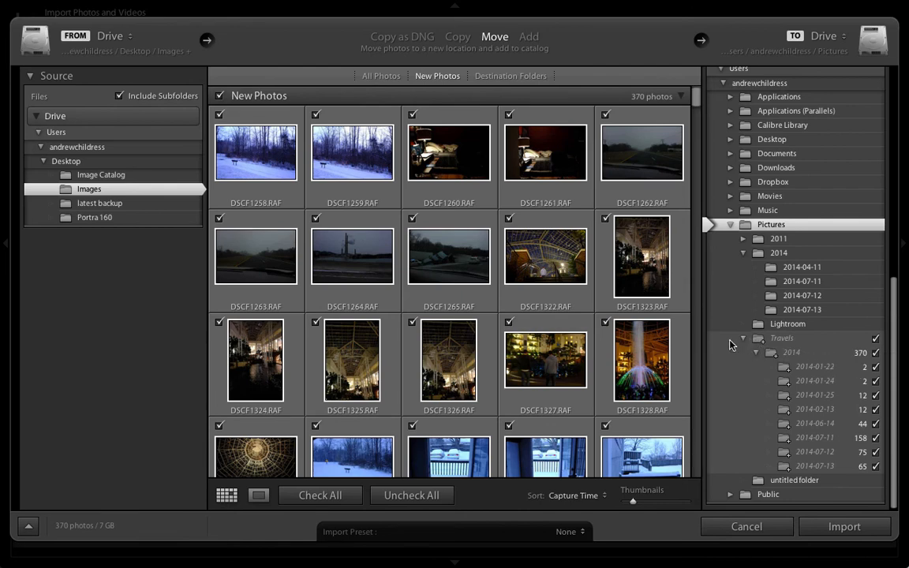
scroll(729, 345, "up", 5)
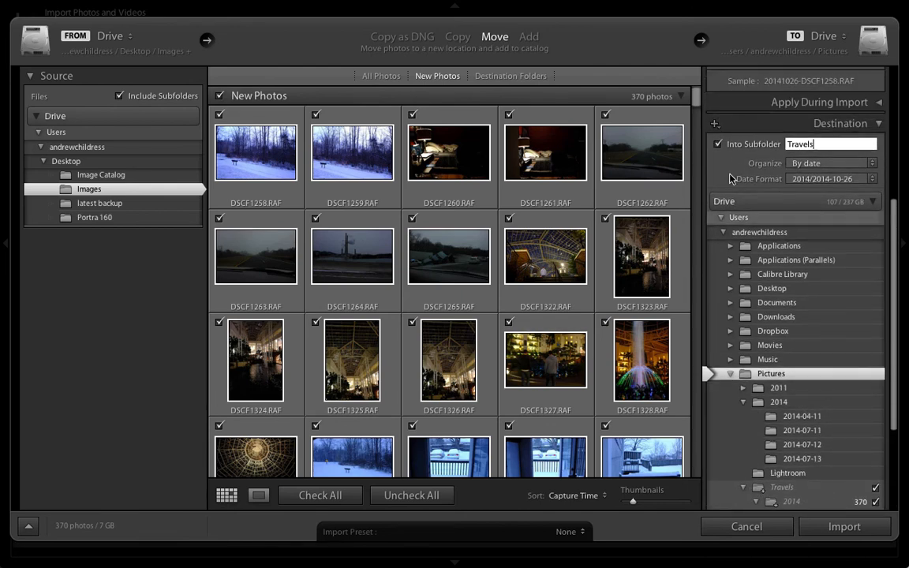
left_click(718, 145)
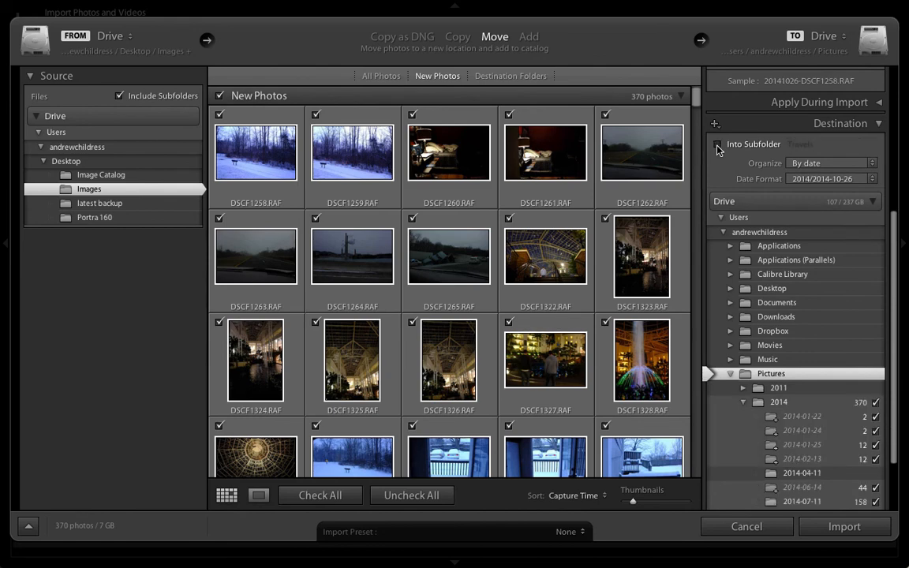
- Examine the develop presets and metadata preset options that can be applied during import
scroll(717, 150, "up", 1)
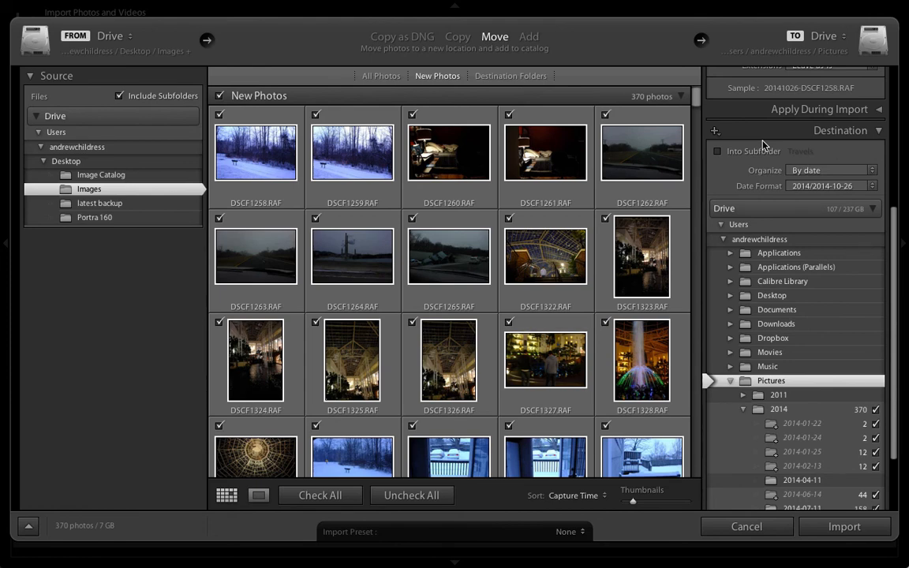
left_click(860, 110)
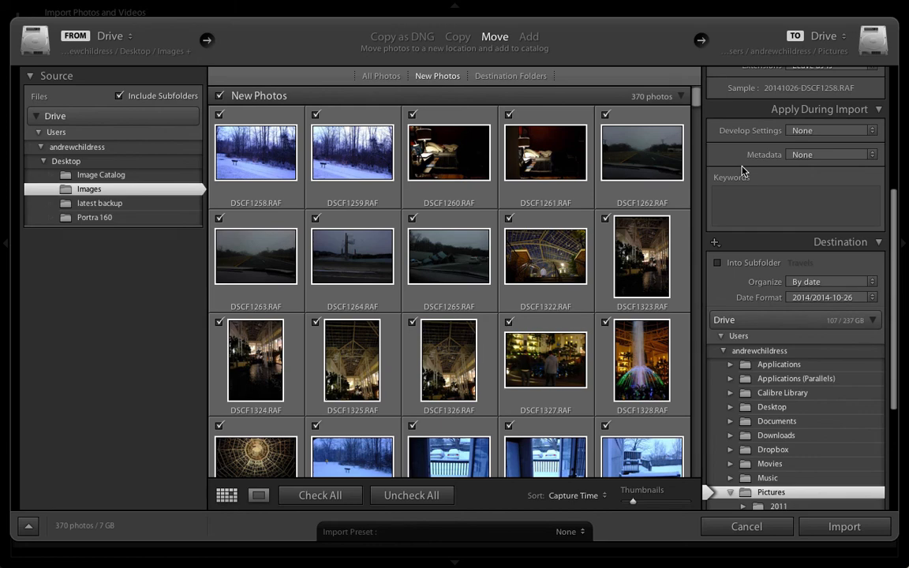
left_click(816, 134)
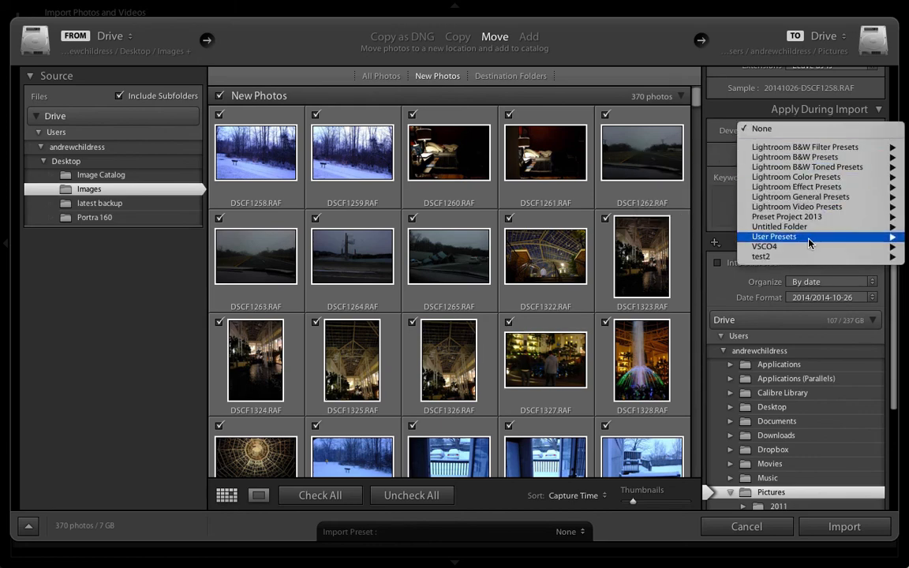
mouse_move(789, 246)
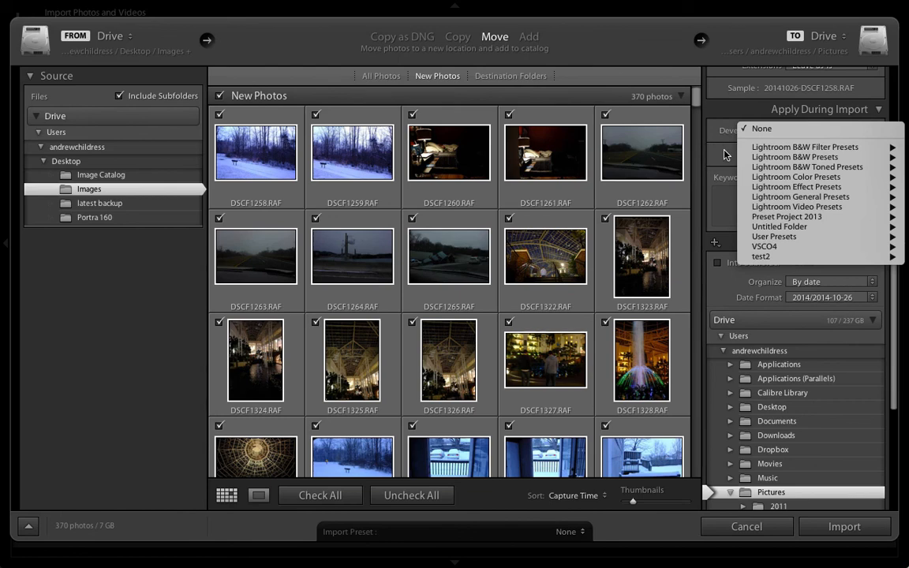
left_click(725, 154)
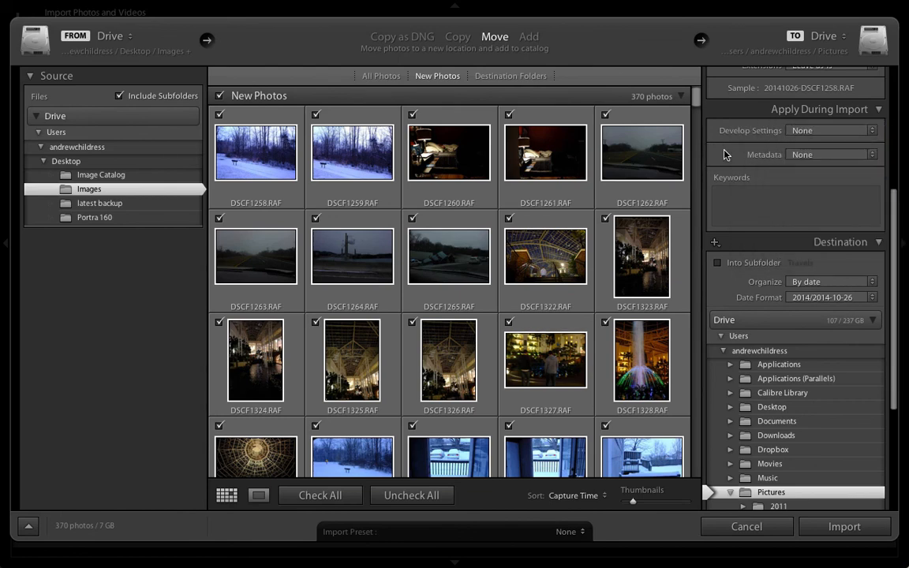
left_click(820, 155)
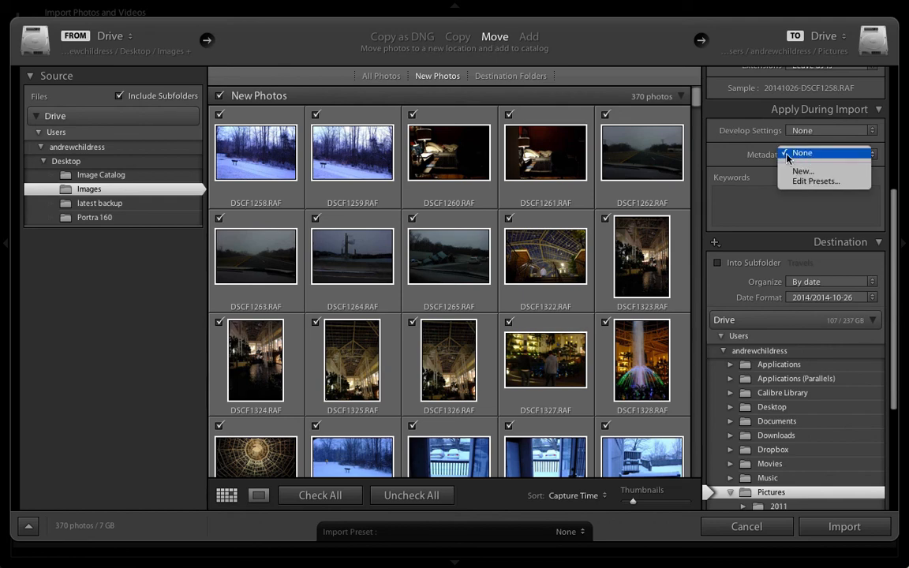
- Try the keywords "Travels, 2014" for the imported photos and clear them again
left_click(796, 206)
type("Travels")
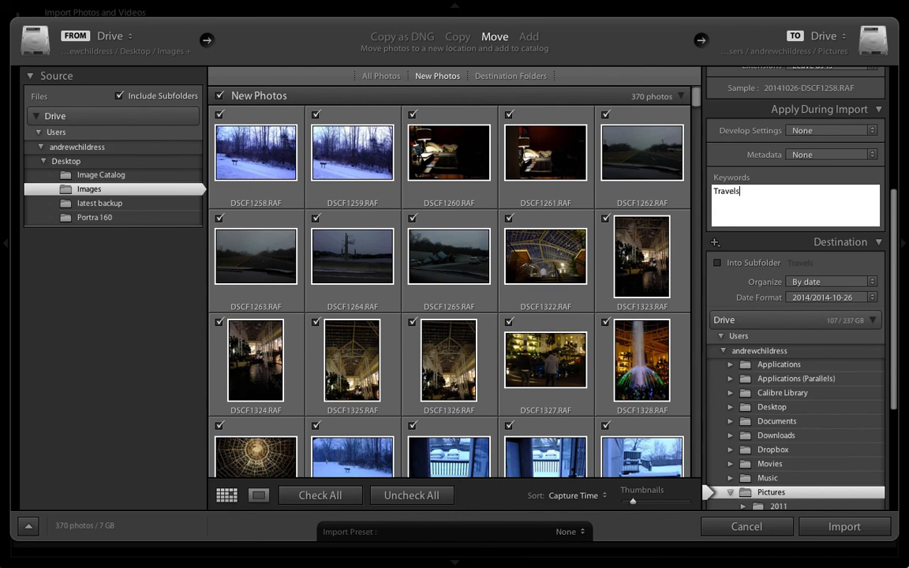
type(", 2014")
key("super+a")
key("BackSpace")
left_click(750, 174)
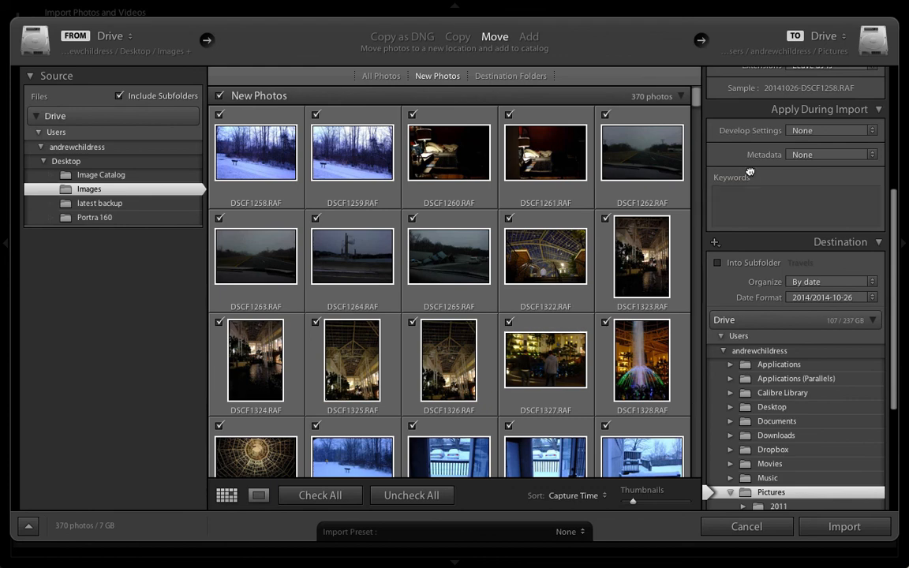
- Start importing the checked photos with the configured settings
left_click(841, 526)
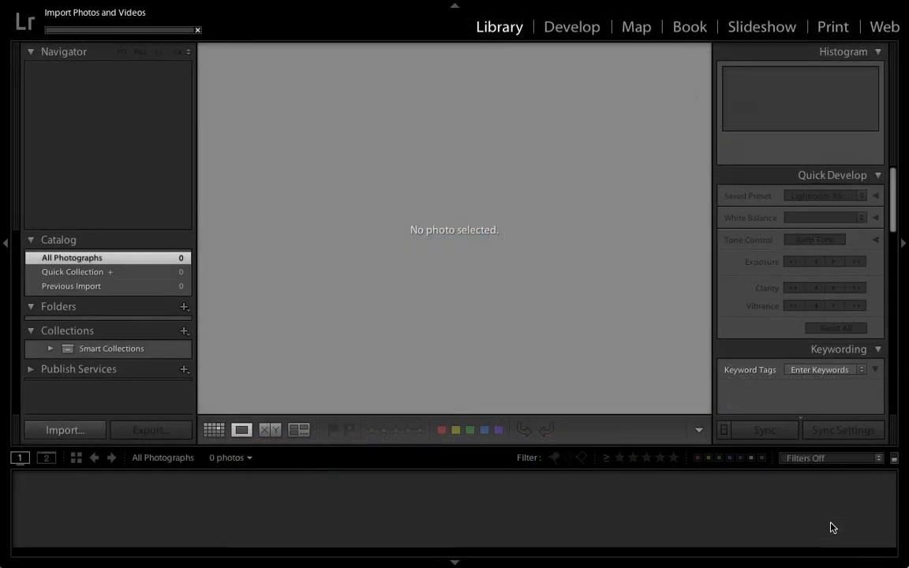